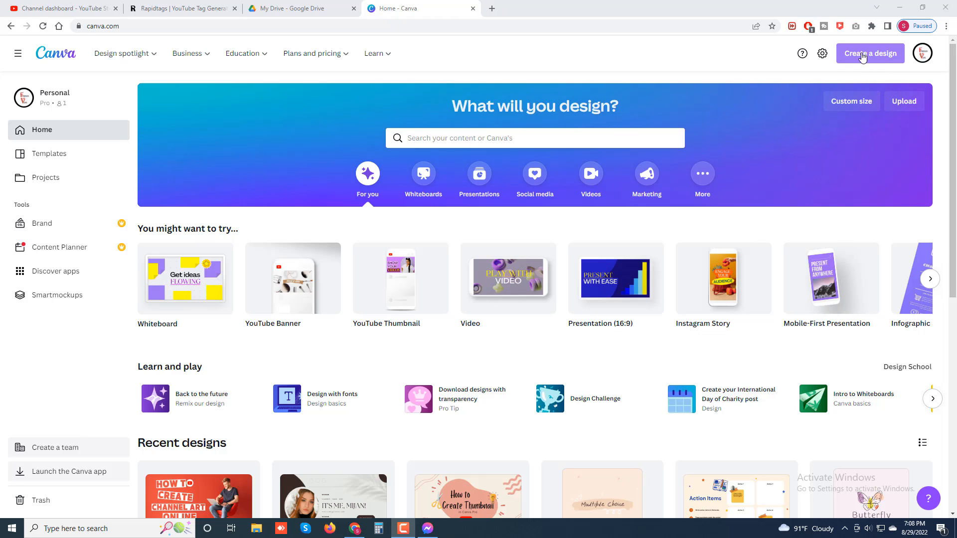
Create a new blank design of the Logo type, 500 × 500 px.
{"action": "left_click", "coordinate": [882, 56]}
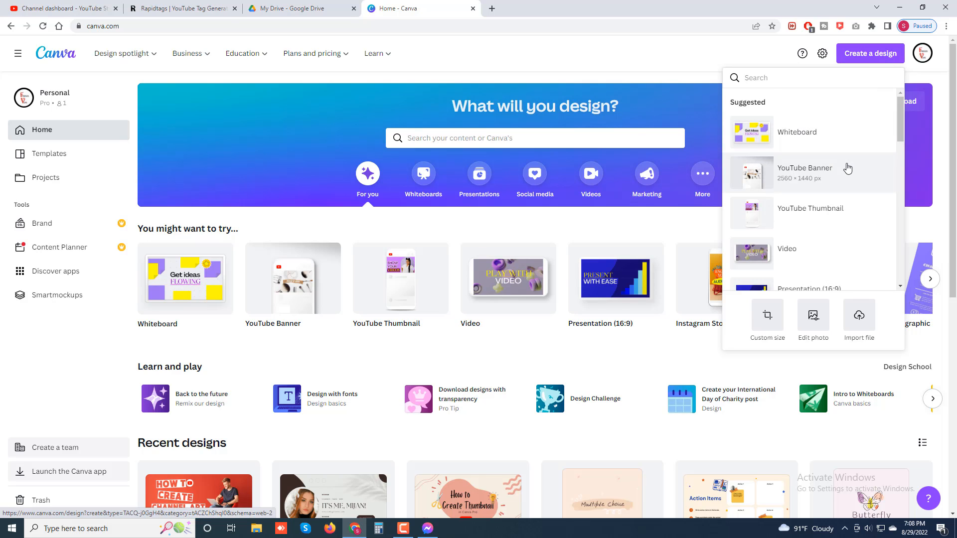
{"action": "scroll", "coordinate": [846, 167], "scroll_direction": "down", "scroll_amount": 2}
{"action": "scroll", "coordinate": [846, 169], "scroll_direction": "down", "scroll_amount": 4}
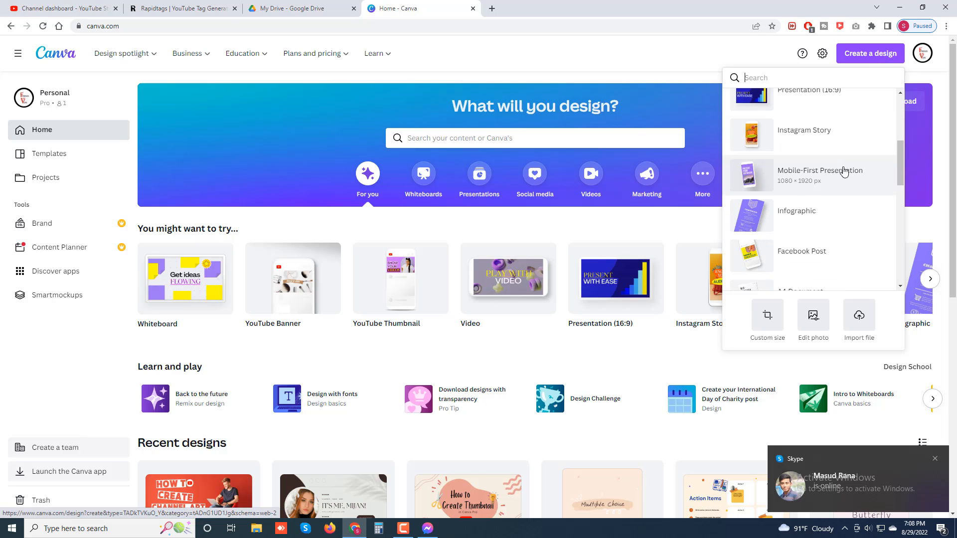
{"action": "scroll", "coordinate": [843, 174], "scroll_direction": "down", "scroll_amount": 1}
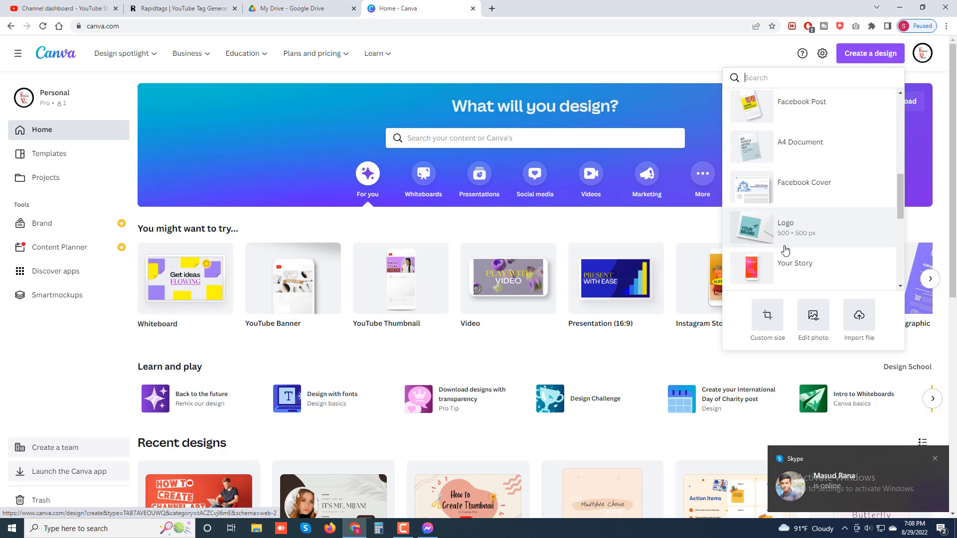
{"action": "left_click", "coordinate": [801, 244]}
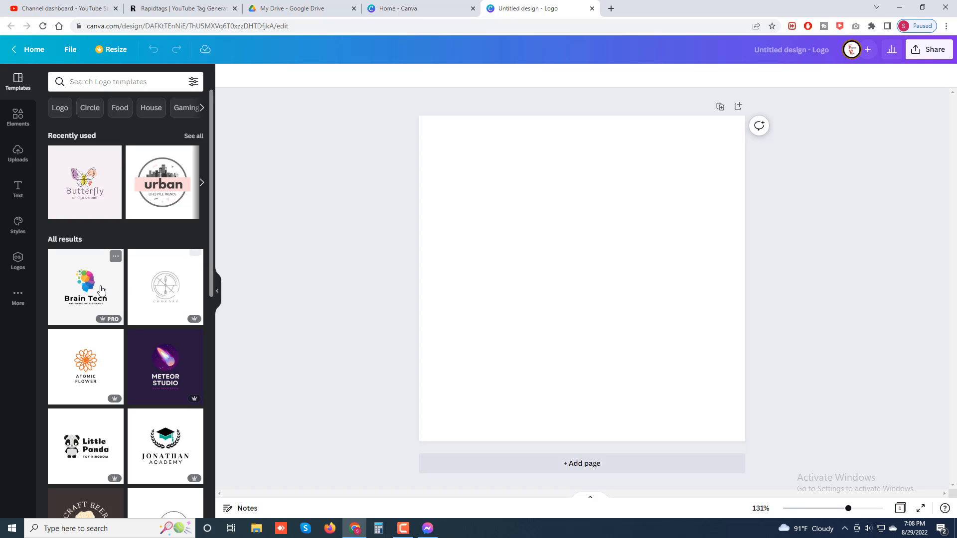
Browse the logo templates and apply the black-and-white Woodwork template to the blank page.
{"action": "mouse_move", "coordinate": [111, 321]}
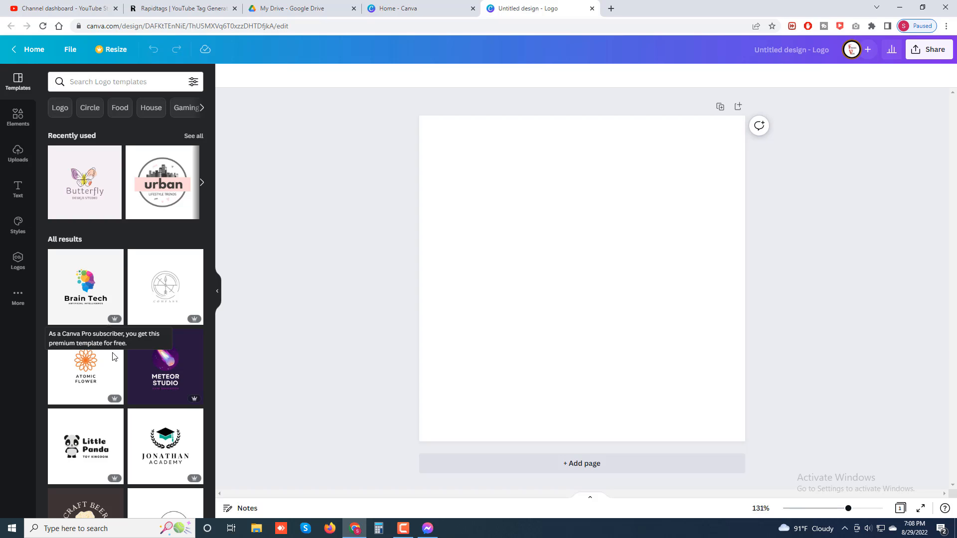
{"action": "scroll", "coordinate": [89, 384], "scroll_direction": "down", "scroll_amount": 1}
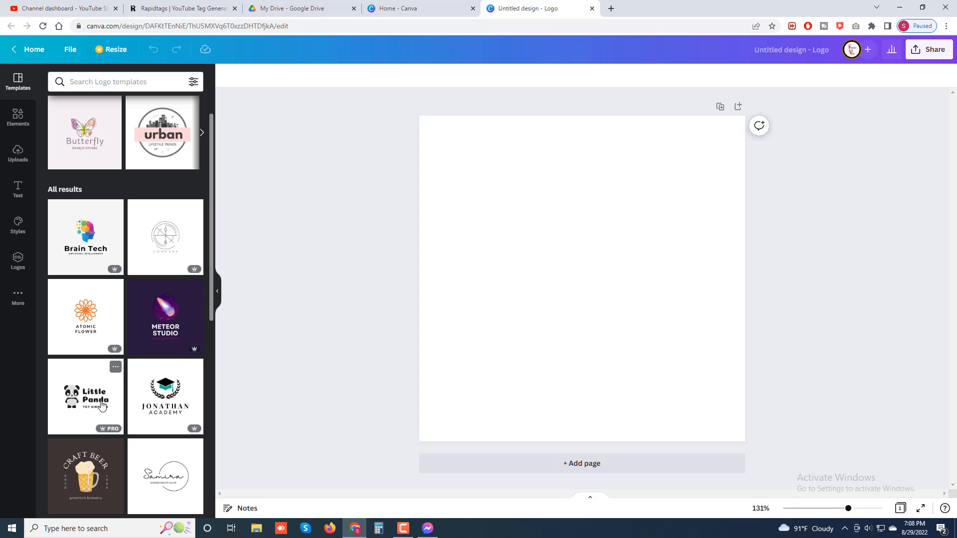
{"action": "scroll", "coordinate": [102, 401], "scroll_direction": "down", "scroll_amount": 5}
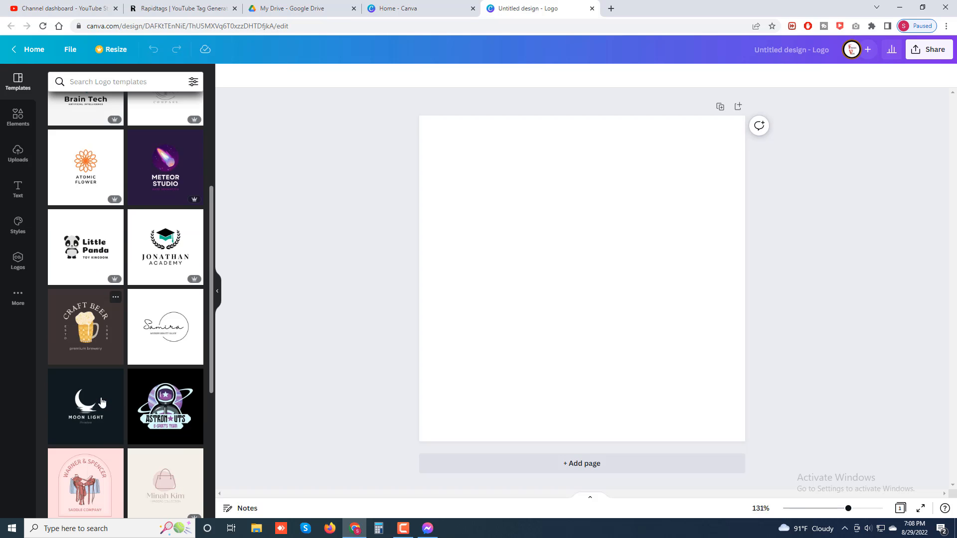
{"action": "scroll", "coordinate": [101, 398], "scroll_direction": "down", "scroll_amount": 3}
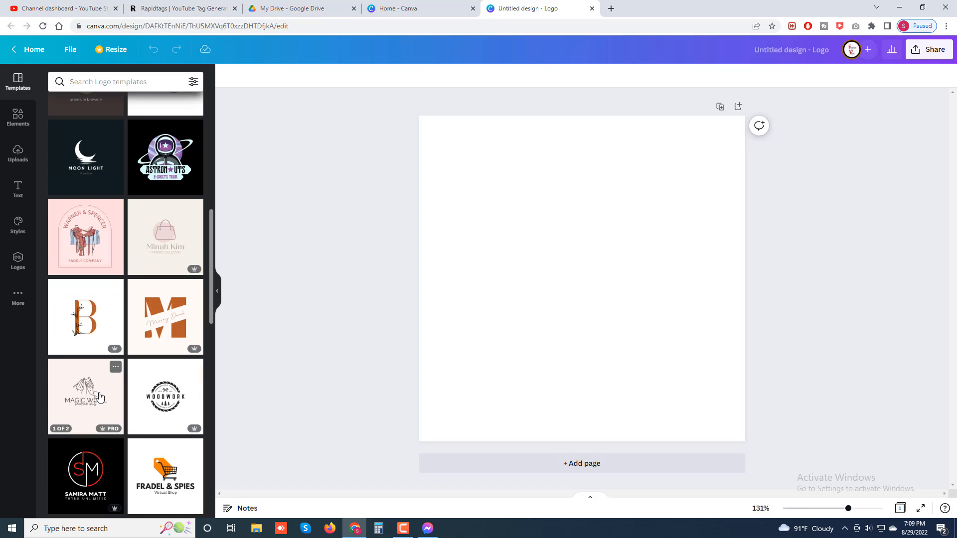
{"action": "scroll", "coordinate": [99, 395], "scroll_direction": "down", "scroll_amount": 1}
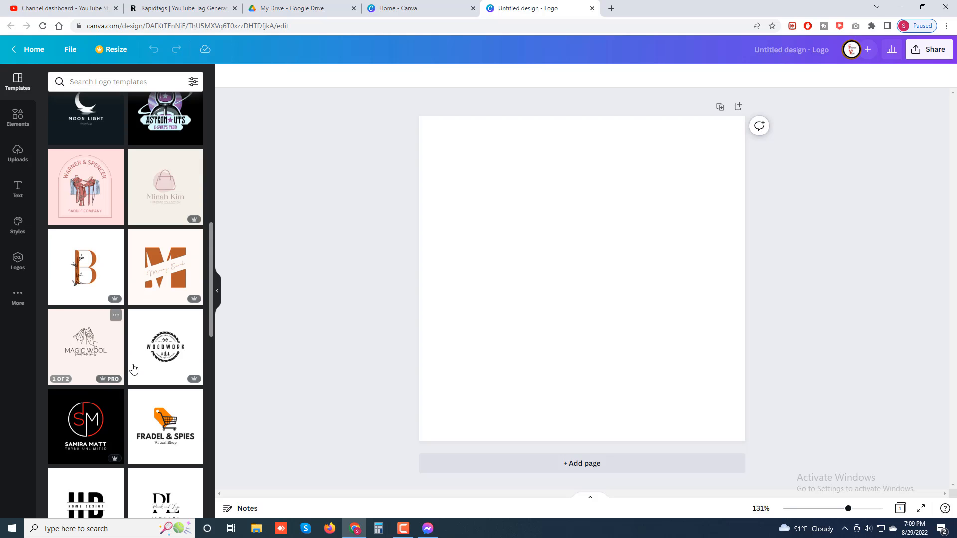
{"action": "left_click", "coordinate": [152, 355]}
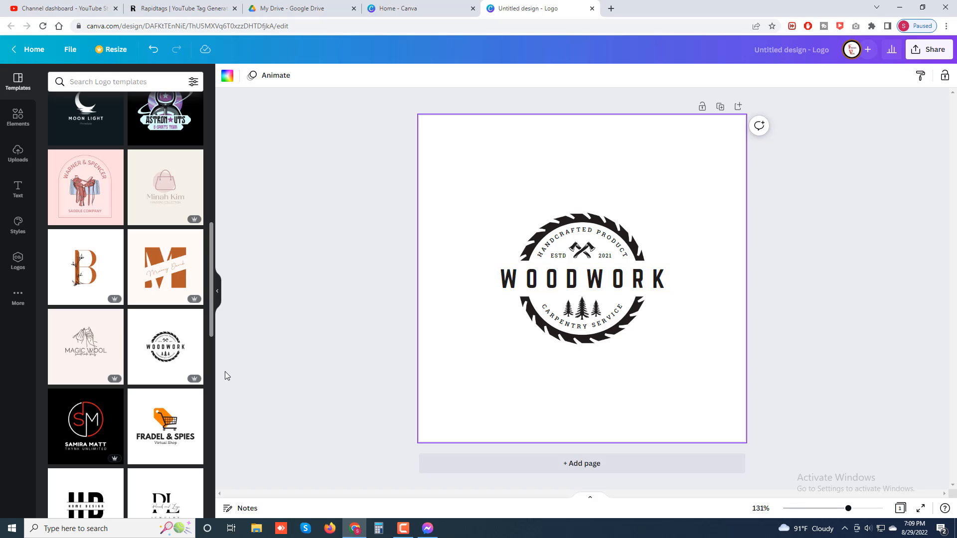
Apply the Geartech logo template with the black and orange gear to the page.
{"action": "scroll", "coordinate": [155, 389], "scroll_direction": "down", "scroll_amount": 5}
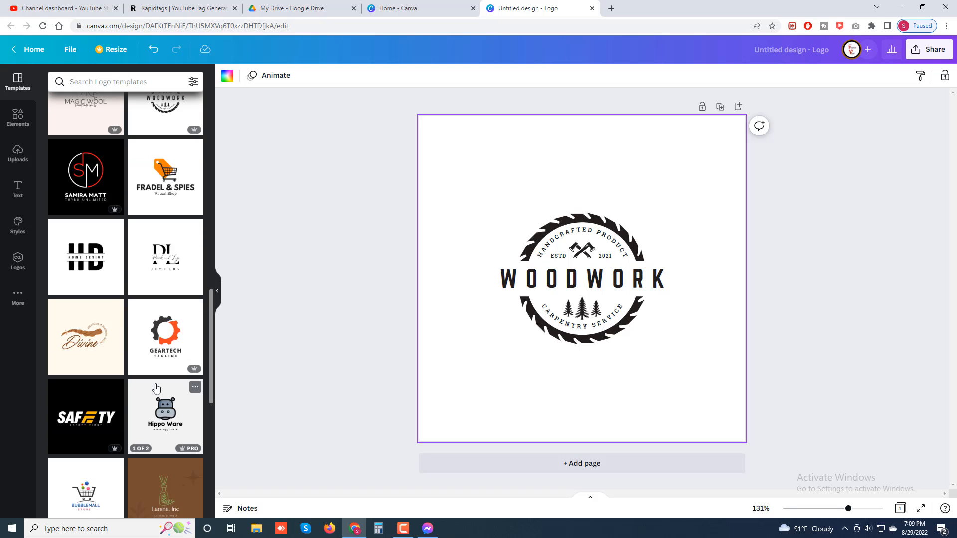
{"action": "left_click", "coordinate": [178, 351]}
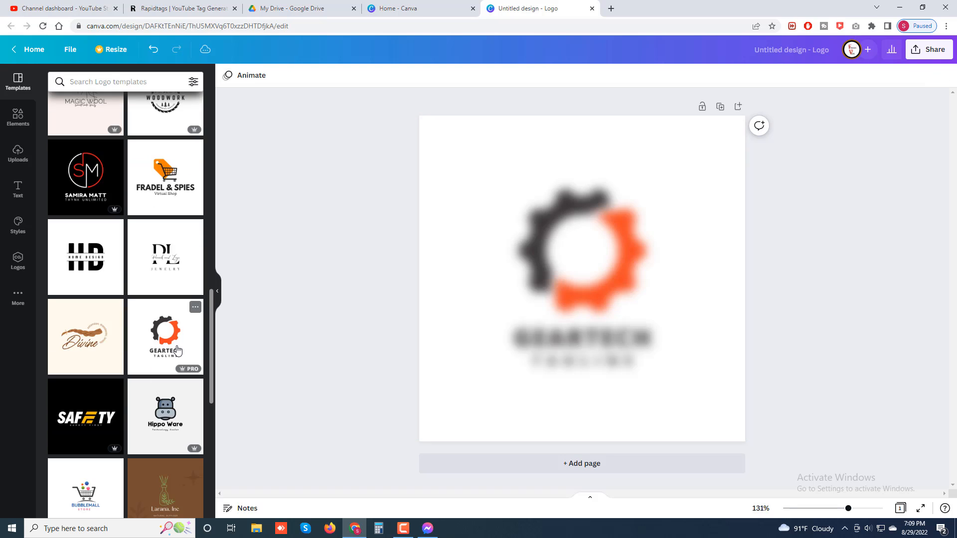
{"action": "left_click", "coordinate": [427, 386]}
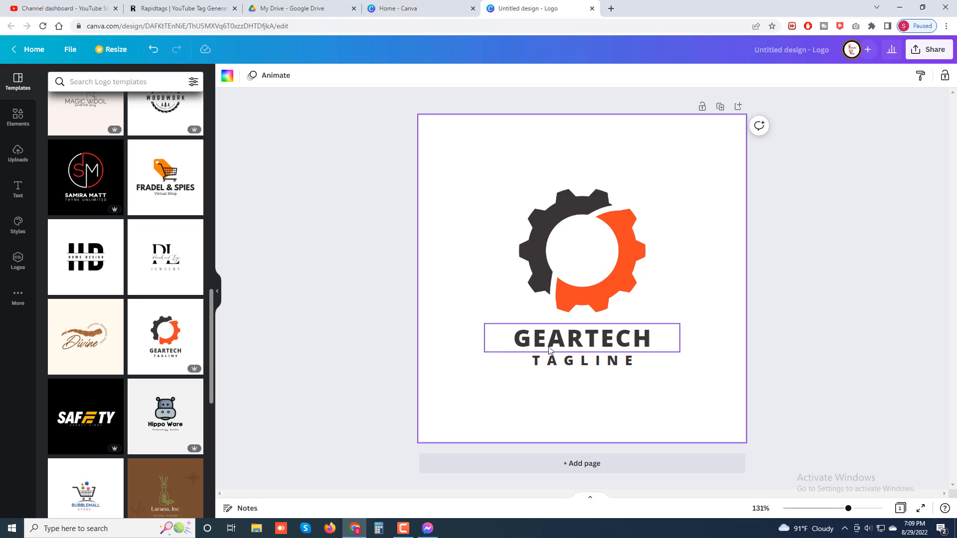
Replace the tagline text under GEARTECH with "SOLVE TECH PROBLEM".
{"action": "left_click", "coordinate": [558, 365]}
{"action": "double_click", "coordinate": [558, 365]}
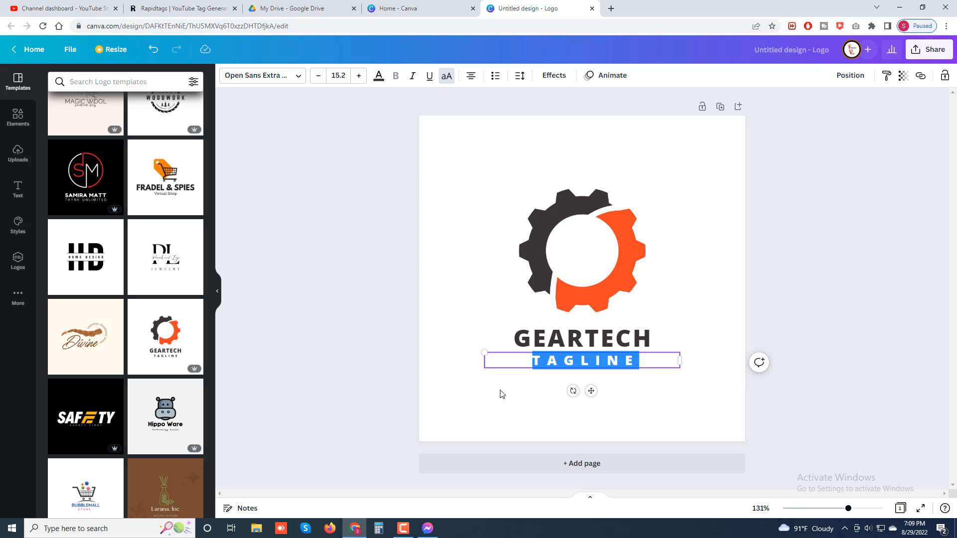
{"action": "type", "text": "SP"}
{"action": "key", "text": "BackSpace"}
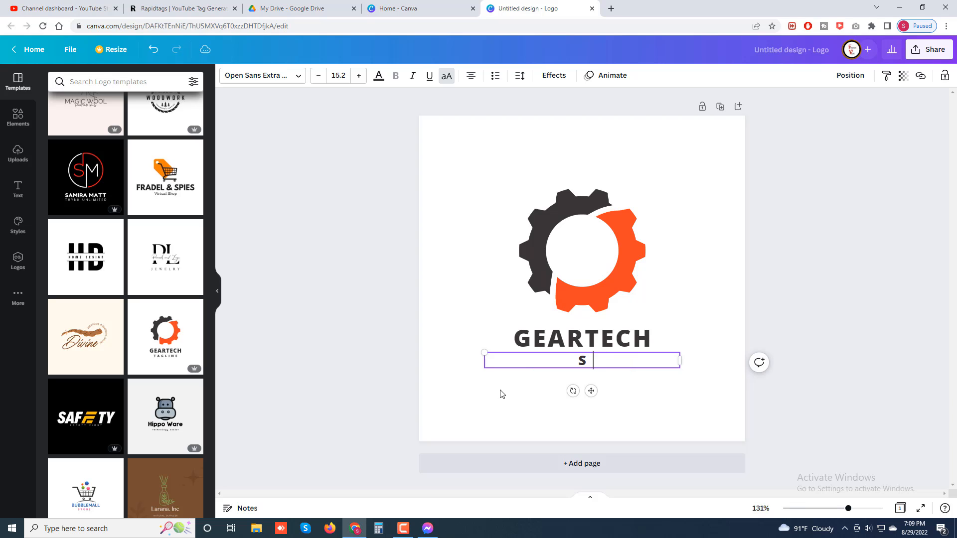
{"action": "type", "text": "OLVE TECH"}
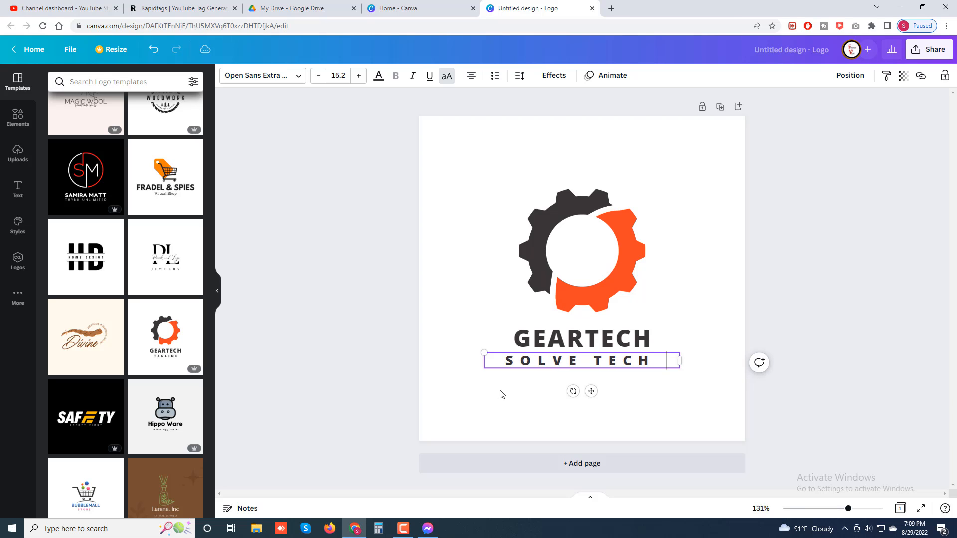
{"action": "type", "text": " PRO"}
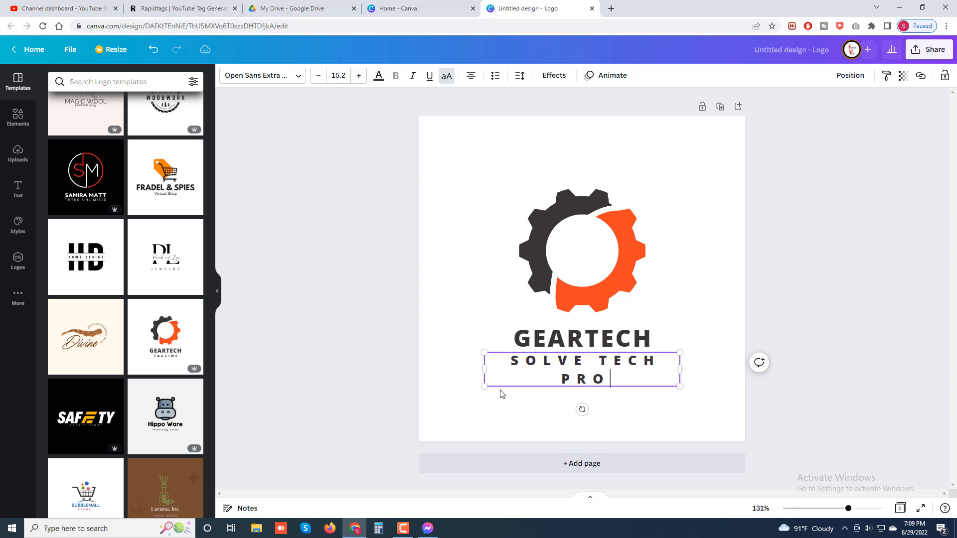
{"action": "type", "text": "BLEM"}
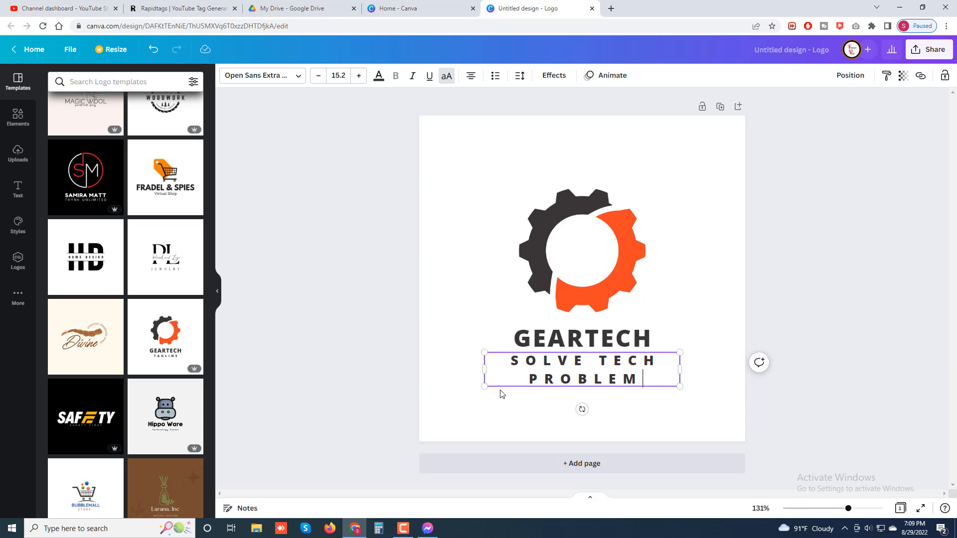
Set the whole tagline's font size to 10.2 and deselect the text.
{"action": "key", "text": "ctrl+a"}
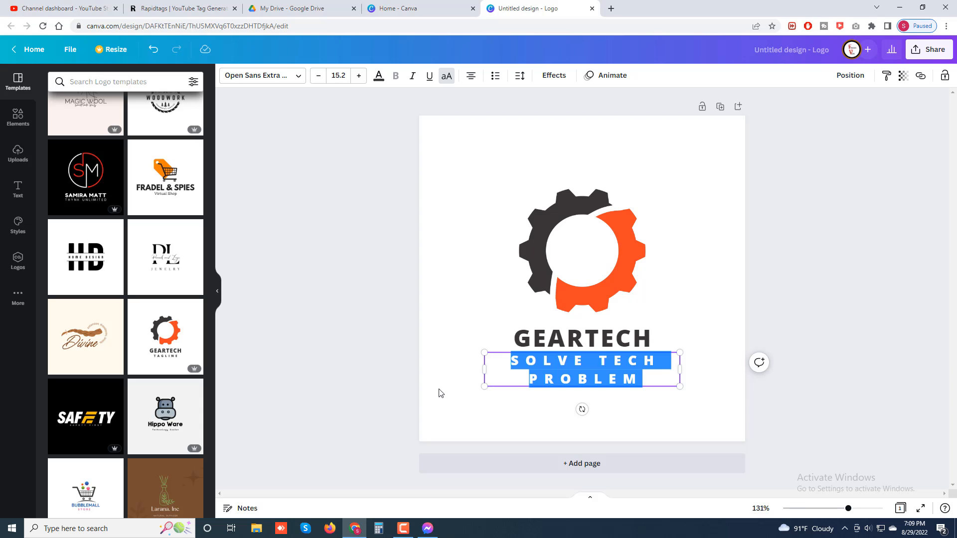
{"action": "left_click", "coordinate": [317, 79]}
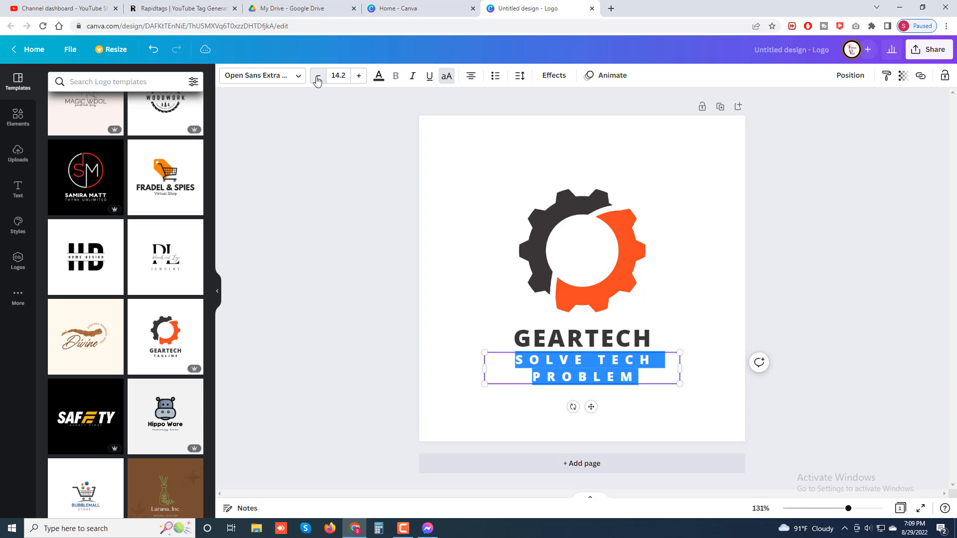
{"action": "left_click", "coordinate": [317, 79]}
{"action": "left_click", "coordinate": [316, 79]}
{"action": "left_click", "coordinate": [317, 78]}
{"action": "left_click", "coordinate": [317, 79]}
{"action": "left_click", "coordinate": [317, 79]}
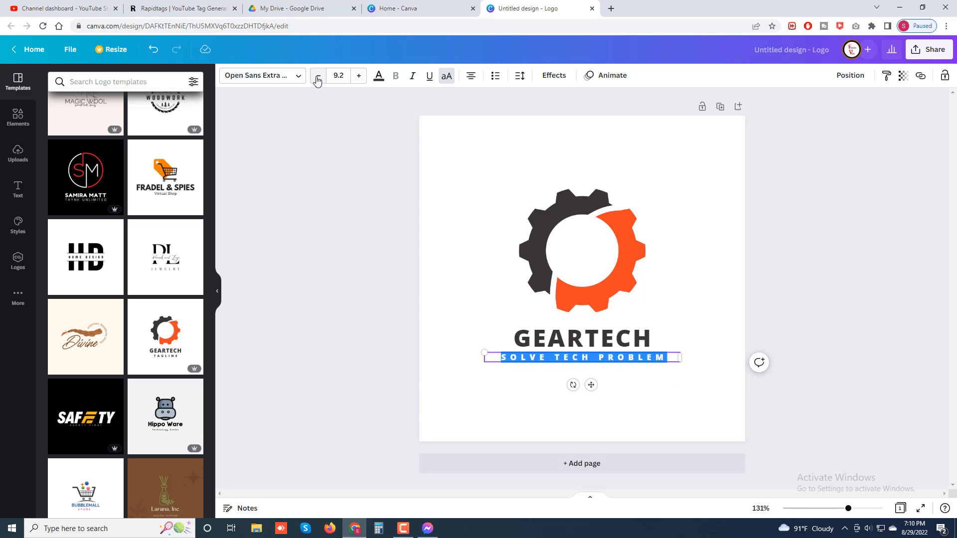
{"action": "left_click", "coordinate": [358, 77]}
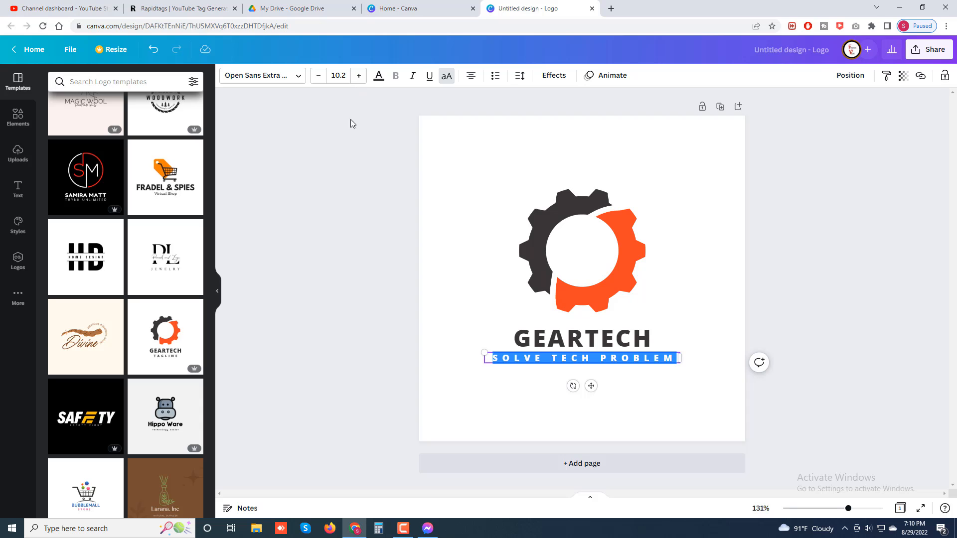
{"action": "left_click", "coordinate": [737, 252]}
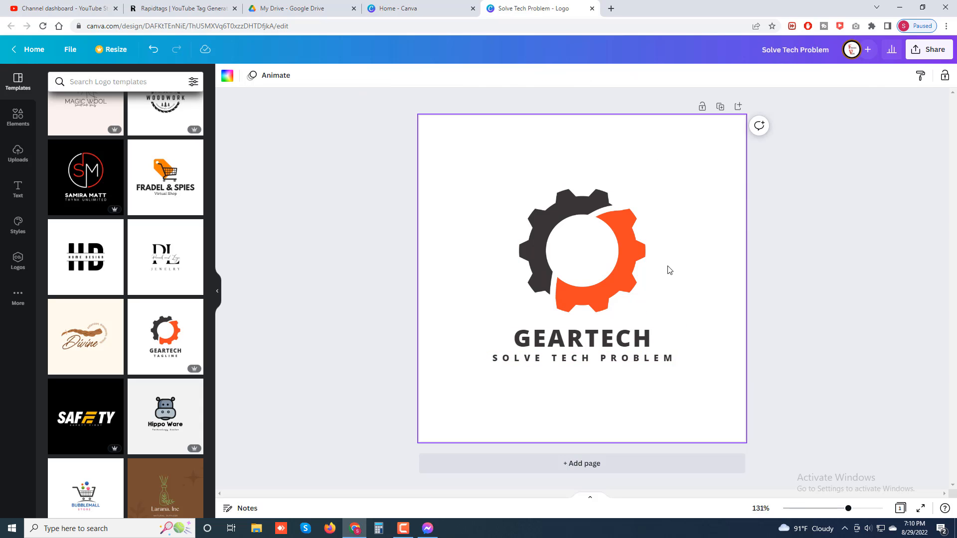
Download the logo as a PNG and save it to the Desktop as Solve Tech Problem.
{"action": "left_click", "coordinate": [933, 49]}
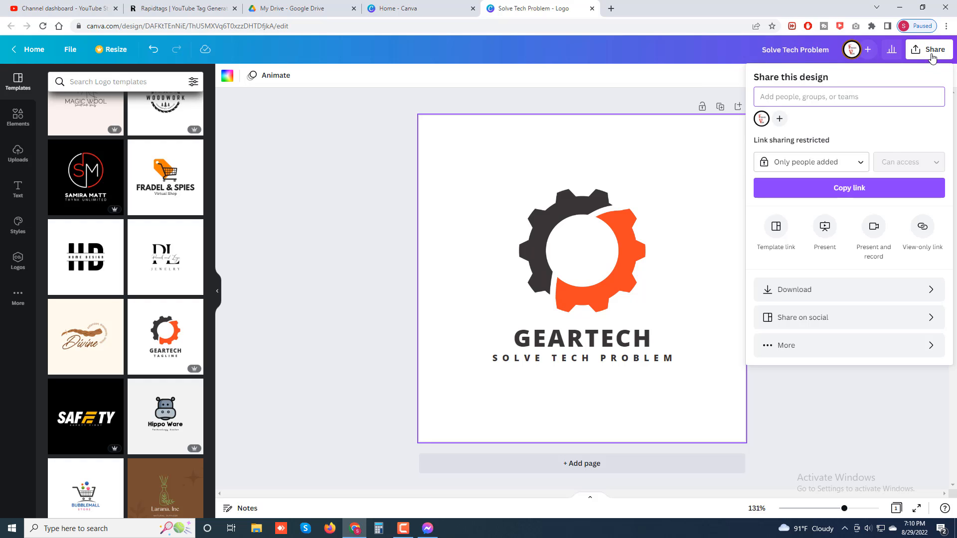
{"action": "left_click", "coordinate": [832, 291]}
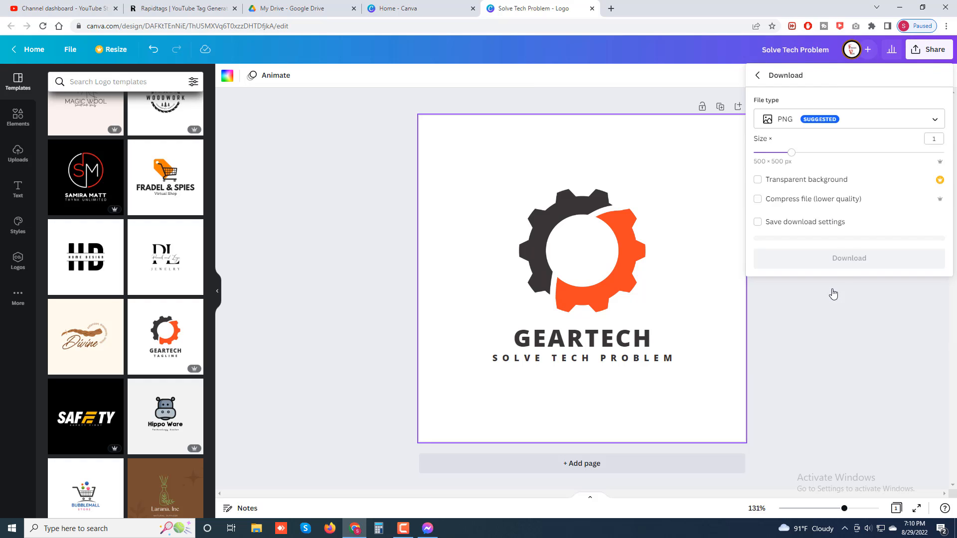
{"action": "left_click", "coordinate": [857, 122]}
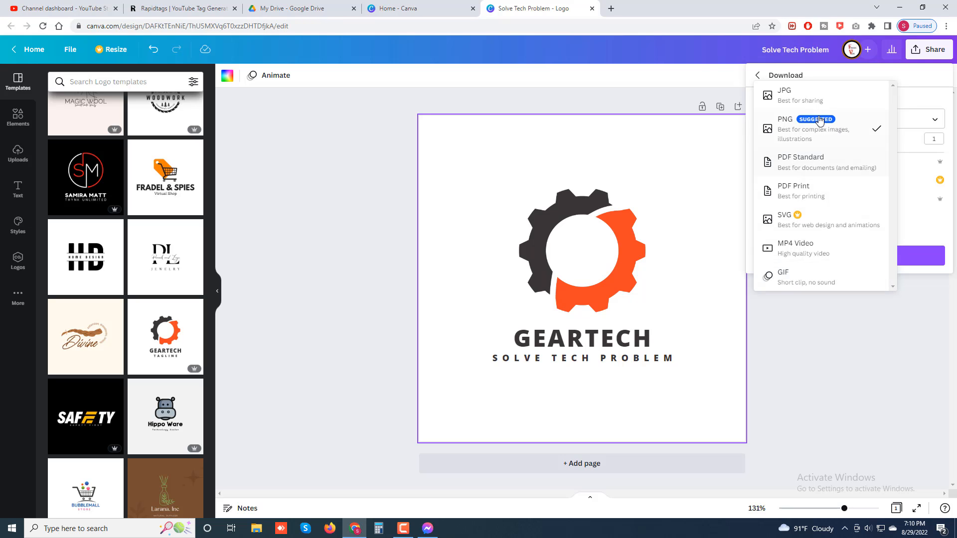
{"action": "left_click", "coordinate": [843, 144]}
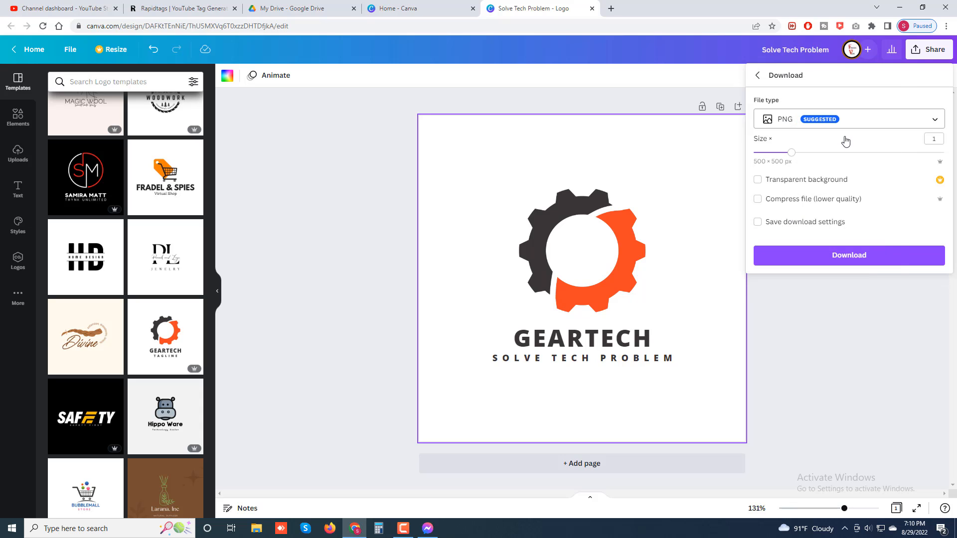
{"action": "left_click", "coordinate": [851, 255]}
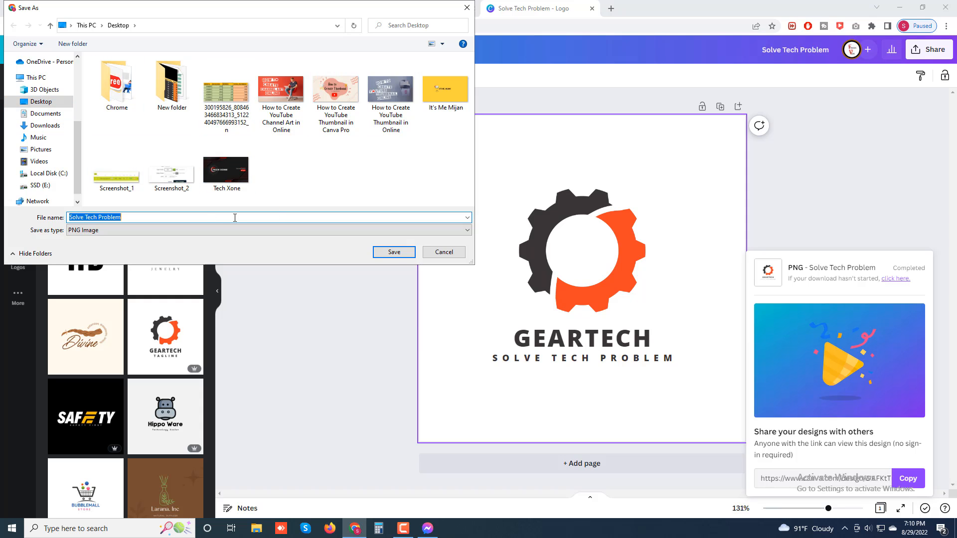
{"action": "left_click", "coordinate": [394, 253]}
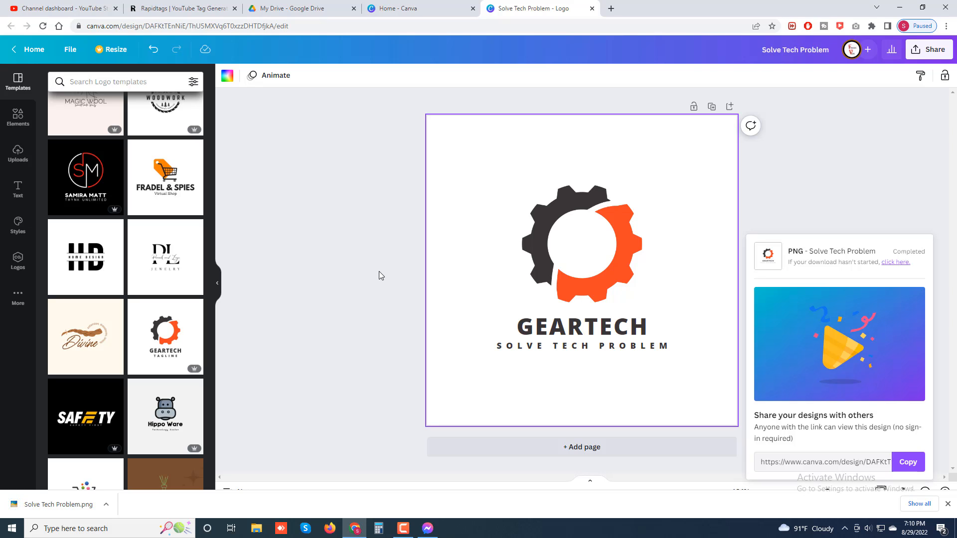
Show the downloaded Solve Tech Problem file in its folder and open the image for viewing.
{"action": "right_click", "coordinate": [38, 508]}
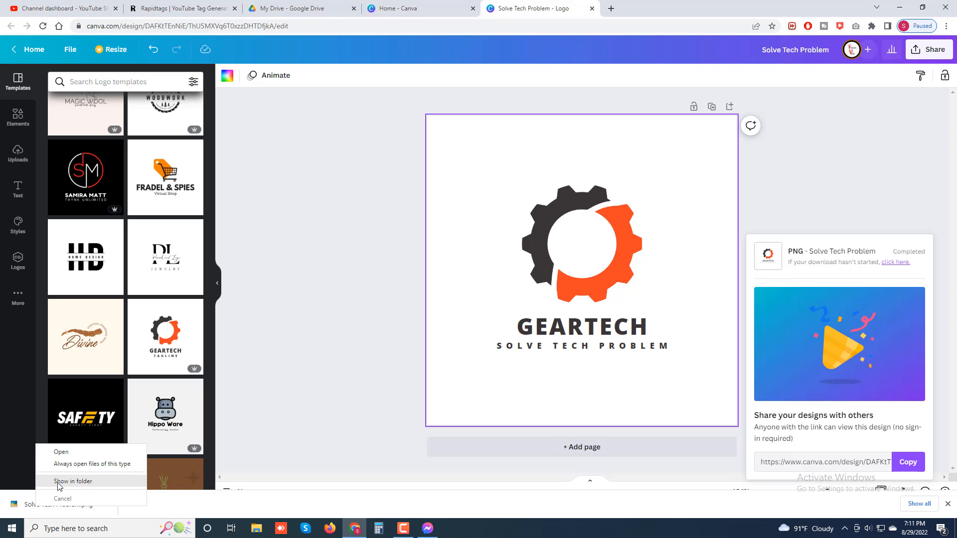
{"action": "left_click", "coordinate": [59, 483]}
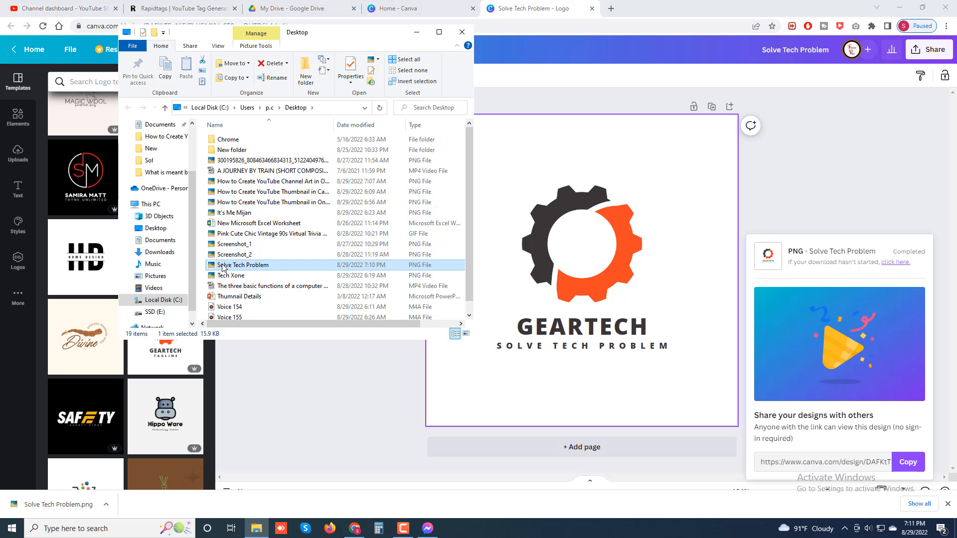
{"action": "double_click", "coordinate": [223, 269]}
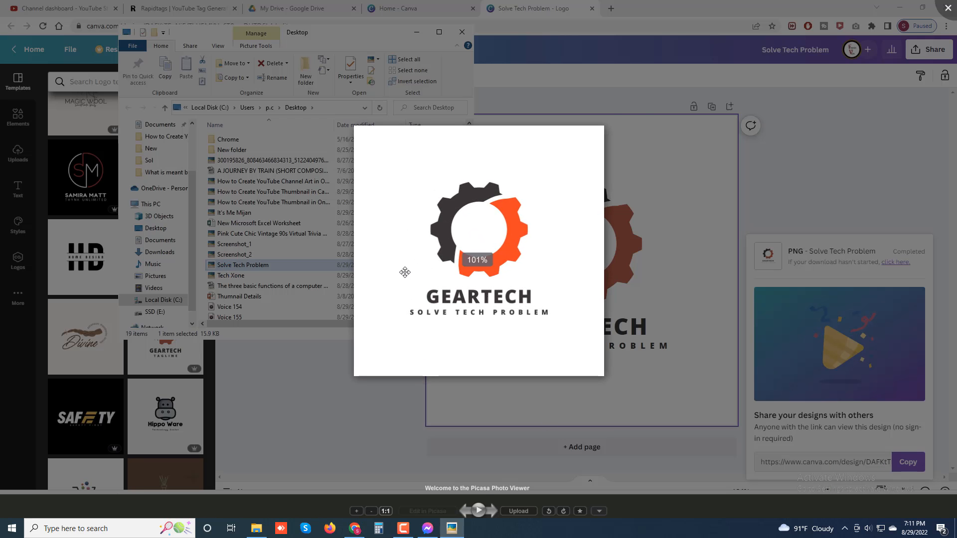